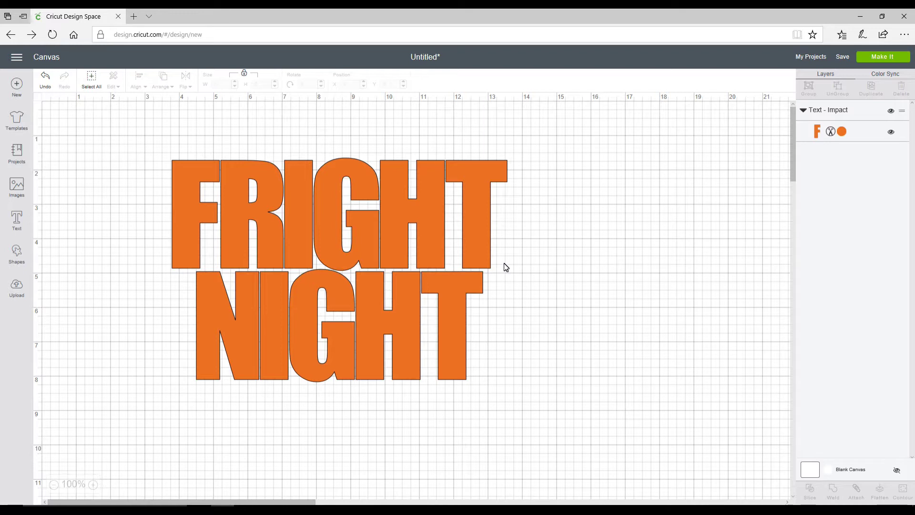
# Step: Select the FRIGHT NIGHT text and bring up the image library's WITCH search results
pyautogui.click(346, 245)
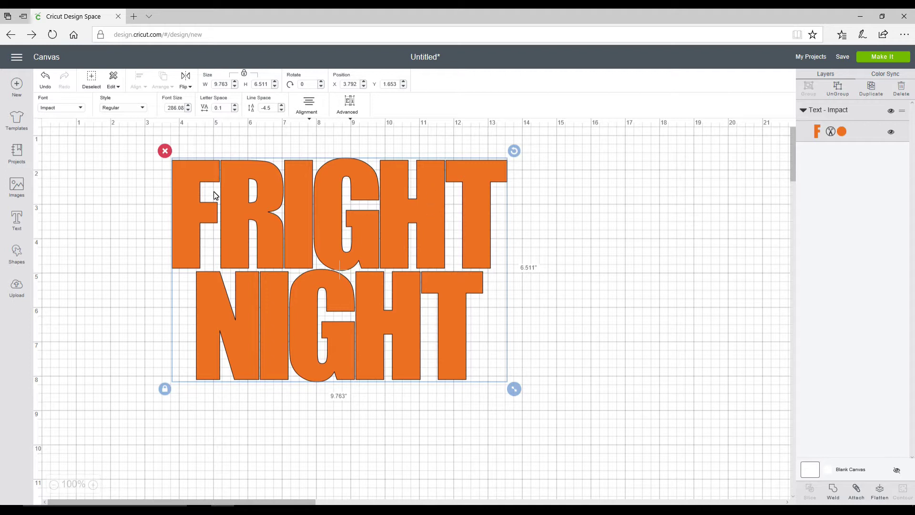
pyautogui.click(17, 186)
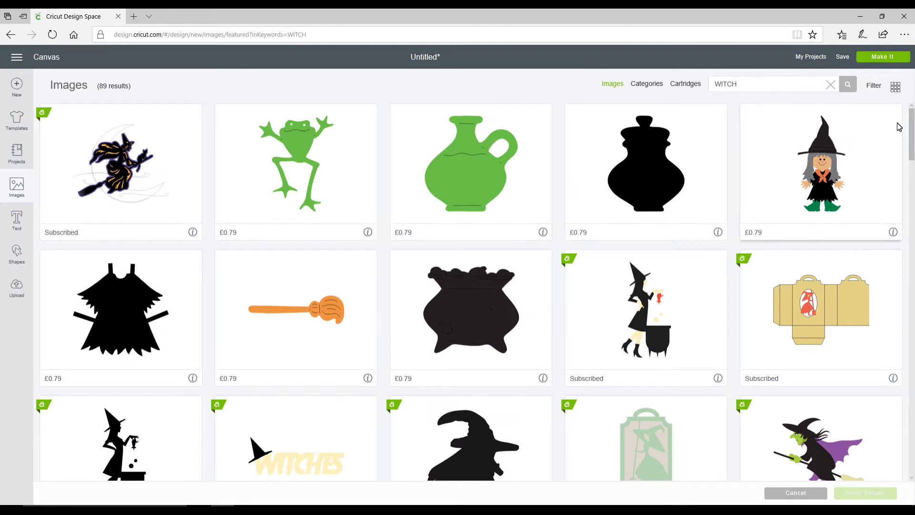
# Step: Insert the purple-dressed flying witch on a broomstick (4.45 x 3.109 in) onto the canvas
pyautogui.moveTo(911, 120); pyautogui.dragTo(911, 187)
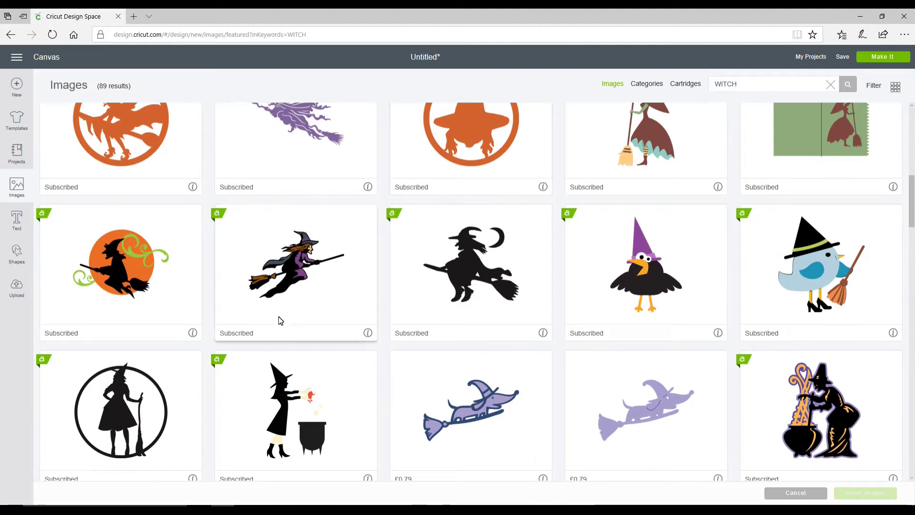
pyautogui.click(296, 261)
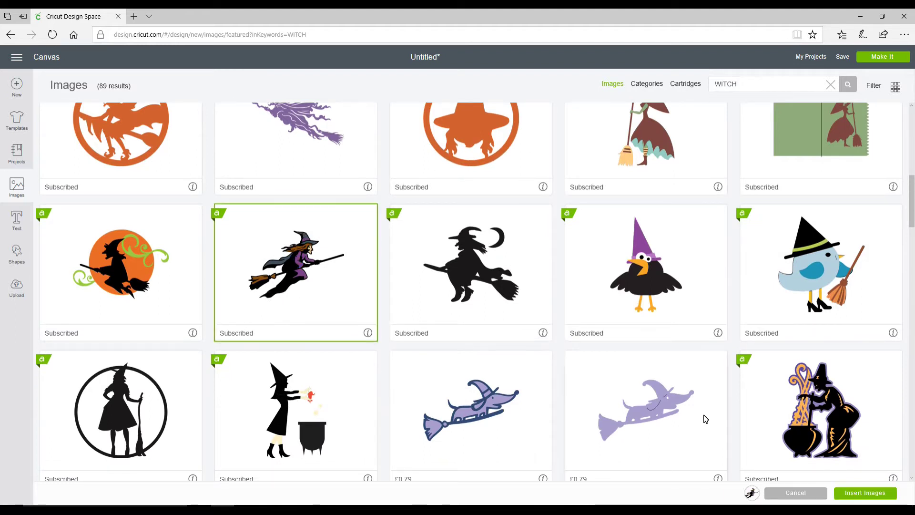
pyautogui.click(858, 491)
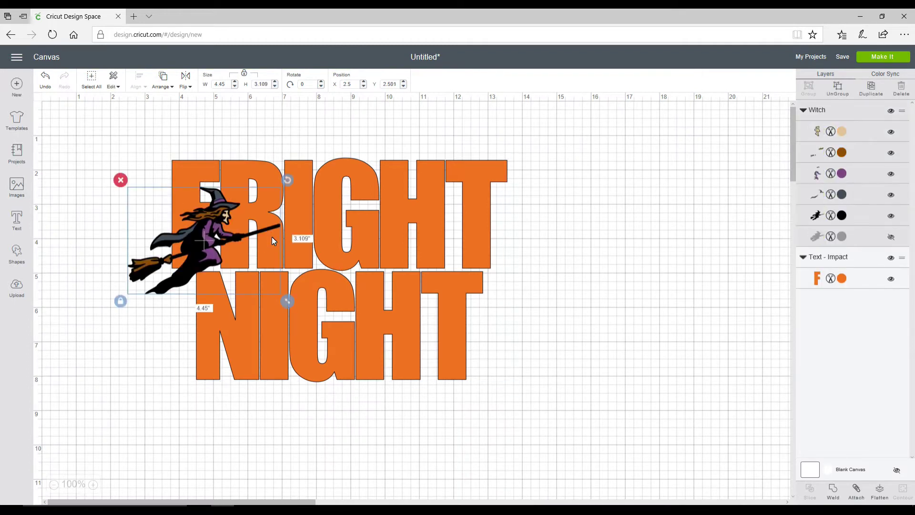
# Step: Enlarge the witch to about 8.4 inches wide and delete its skin-coloured face layer
pyautogui.moveTo(289, 300); pyautogui.dragTo(421, 395)
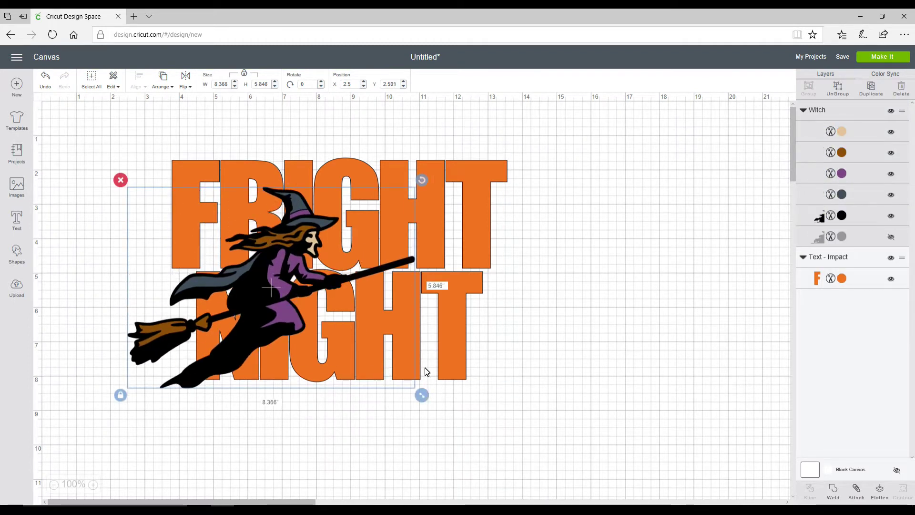
pyautogui.click(868, 130)
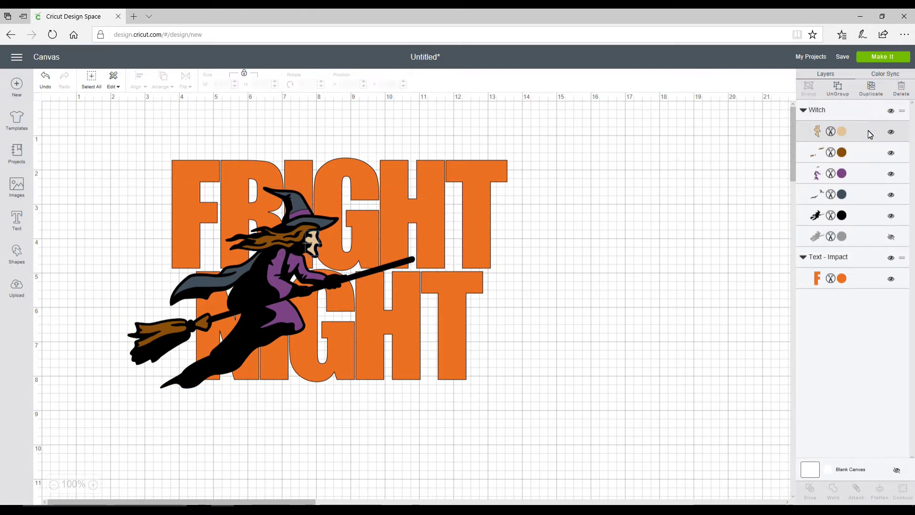
pyautogui.press('Delete')
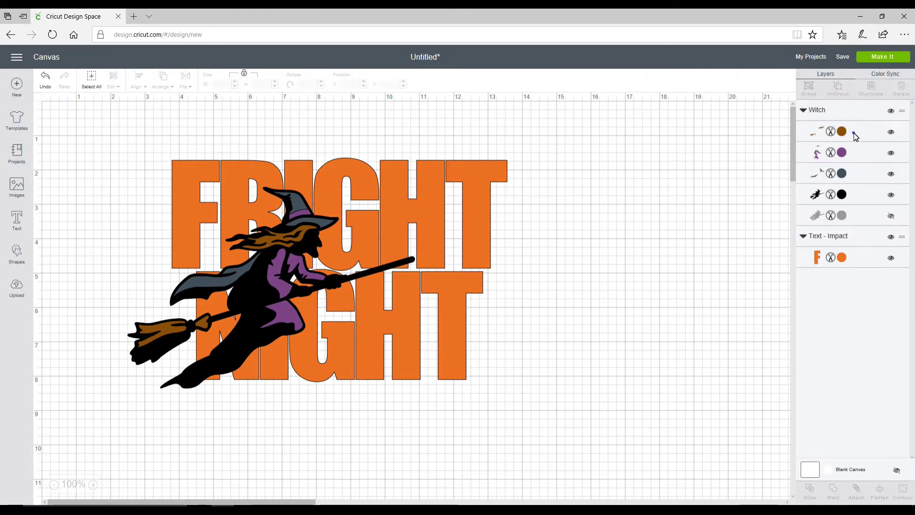
# Step: Delete the brown, purple, grey-blue and hidden grey layers, leaving only the black silhouette
pyautogui.click(855, 135)
pyautogui.press('Delete')
pyautogui.click(854, 135)
pyautogui.press('Delete')
pyautogui.click(854, 135)
pyautogui.press('Delete')
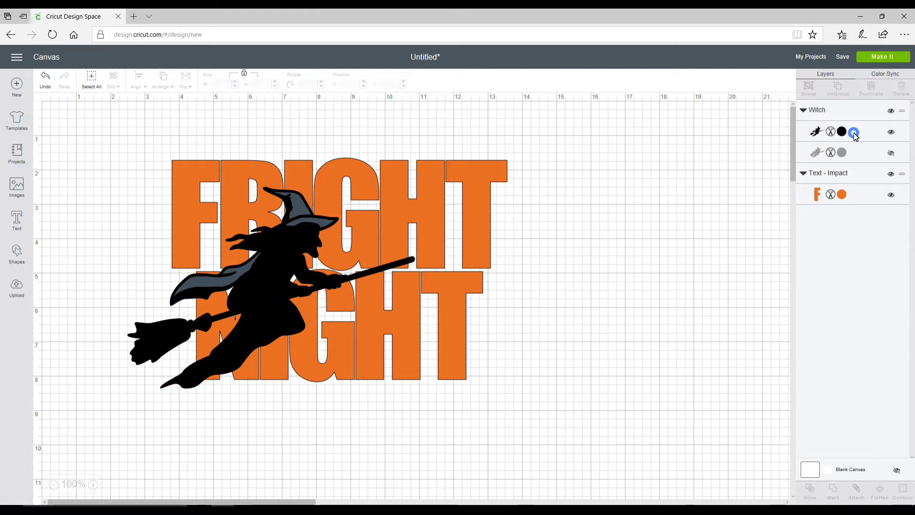
pyautogui.click(854, 133)
pyautogui.press('Delete')
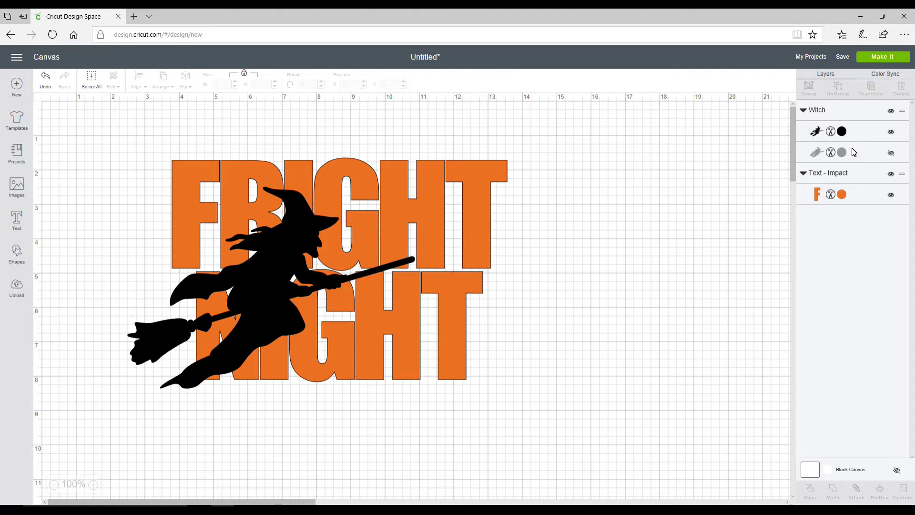
pyautogui.click(851, 153)
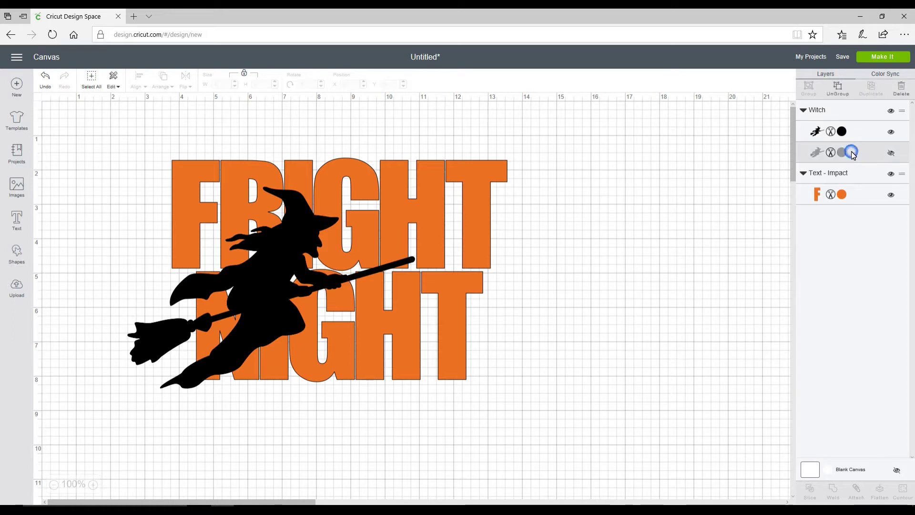
pyautogui.press('Delete')
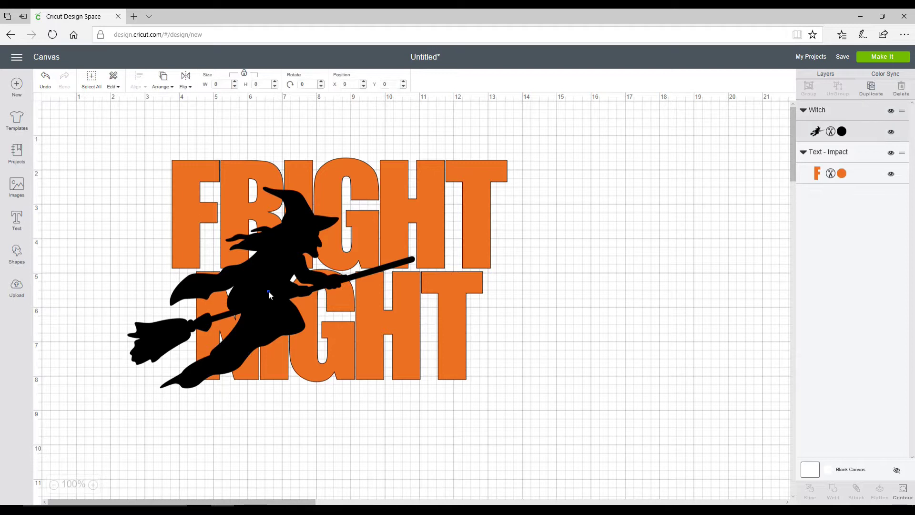
# Step: Place the witch over FRIGHT NIGHT tilted to about 348.58°, then select both witch and text
pyautogui.moveTo(268, 291); pyautogui.dragTo(340, 270)
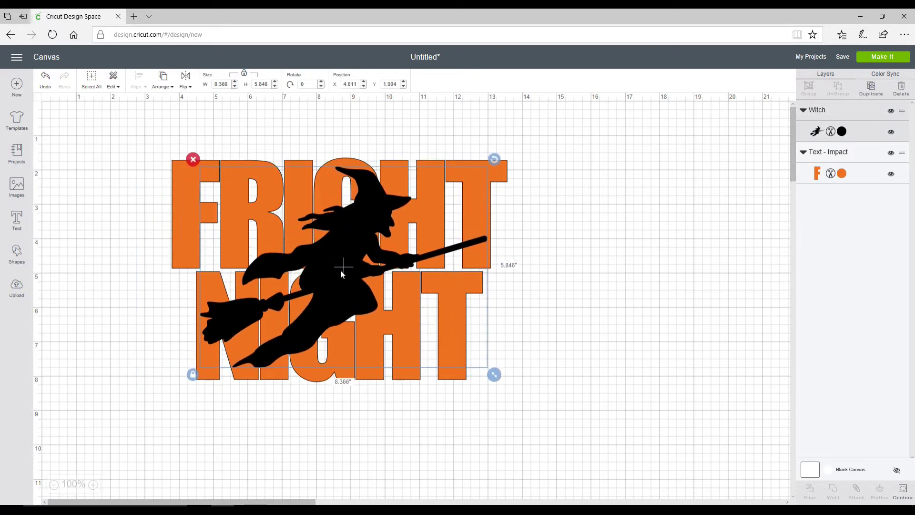
pyautogui.moveTo(498, 163); pyautogui.dragTo(471, 140)
pyautogui.click(366, 276)
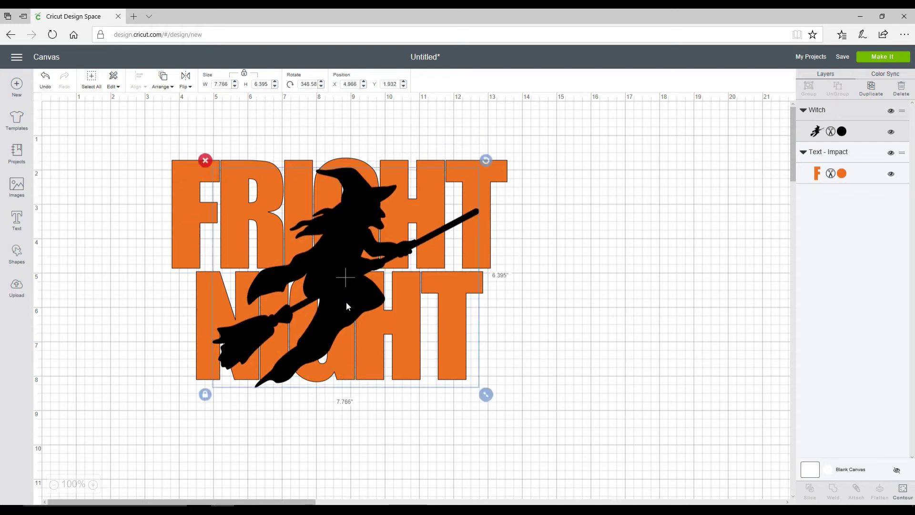
pyautogui.moveTo(346, 302); pyautogui.dragTo(346, 293)
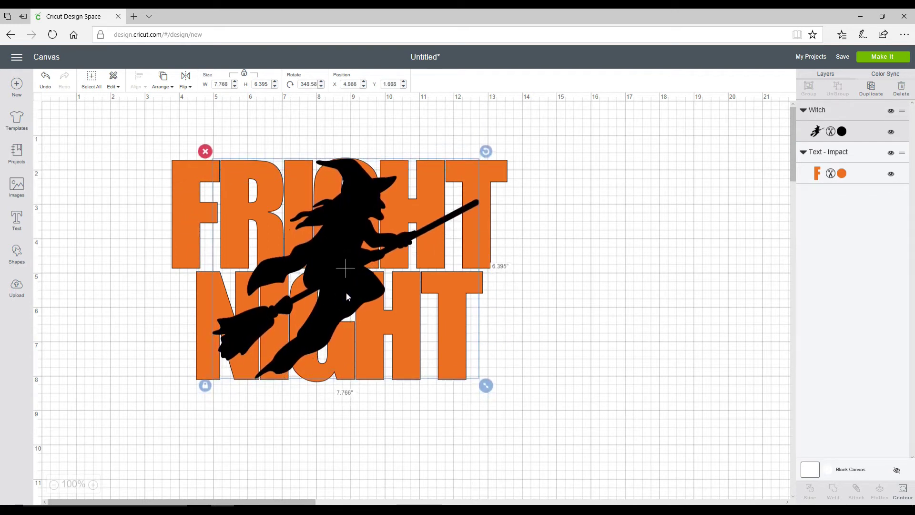
pyautogui.click(389, 338)
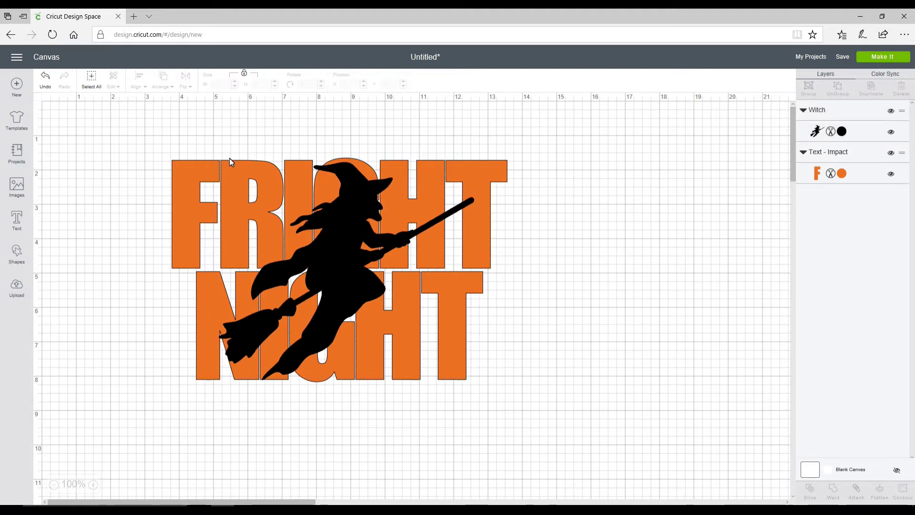
pyautogui.moveTo(153, 140); pyautogui.dragTo(538, 397)
# Step: Slice the witch from the text and colour the witch-shaped piece Royal Violet (#54205F)
pyautogui.click(812, 490)
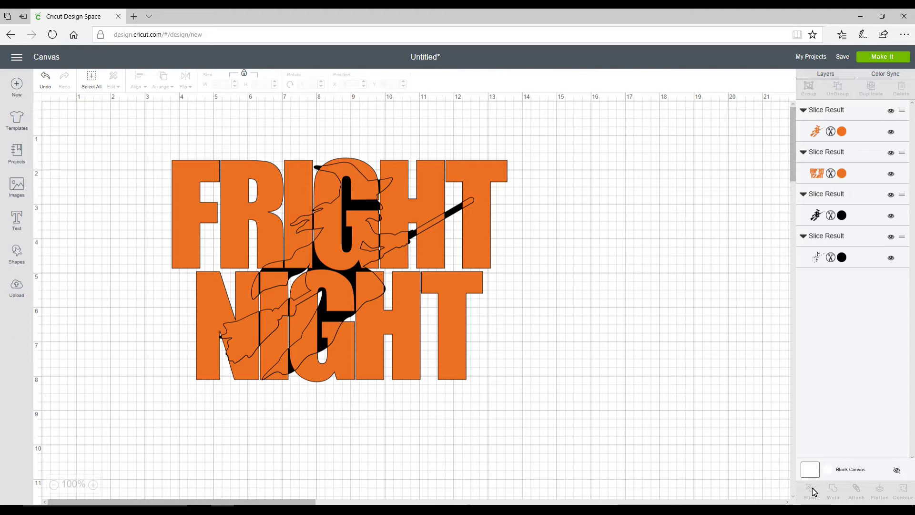
pyautogui.click(842, 131)
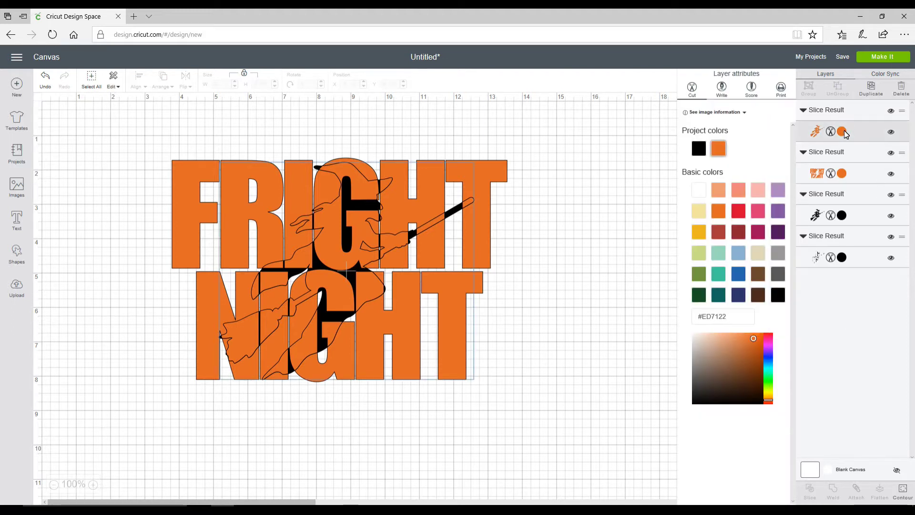
pyautogui.click(779, 233)
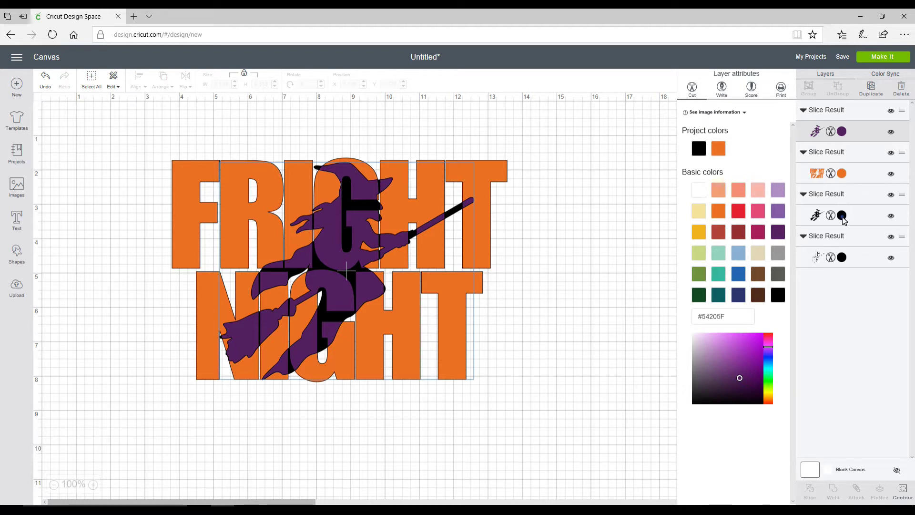
pyautogui.click(842, 216)
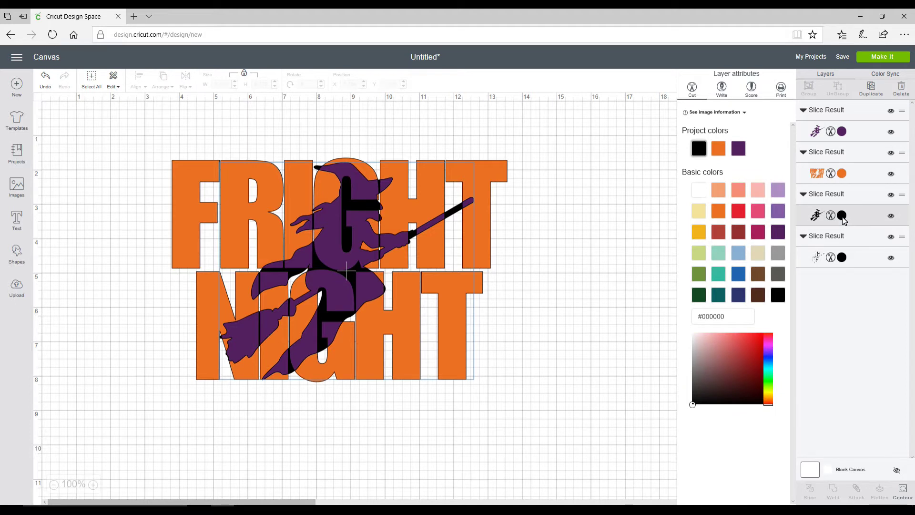
# Step: Delete the leftover black Slice Result layers
pyautogui.press('Delete')
pyautogui.click(842, 216)
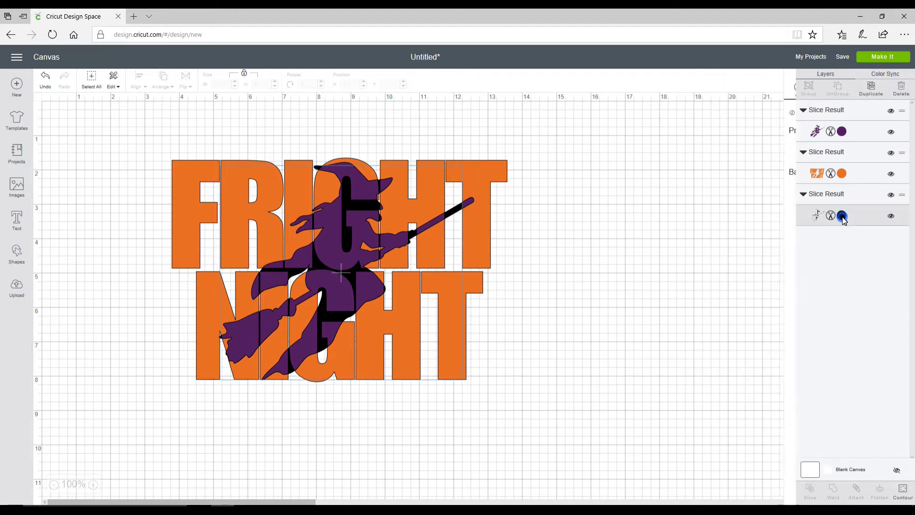
pyautogui.press('Delete')
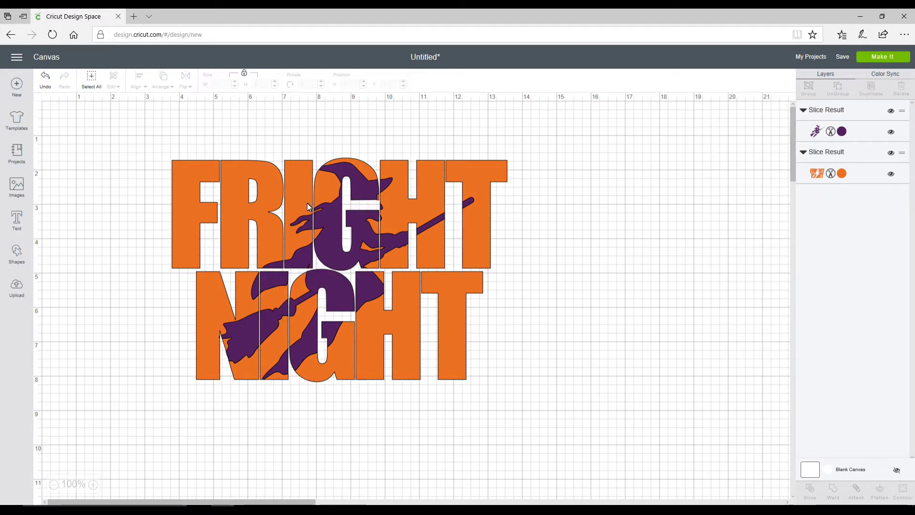
# Step: Group the orange and purple slice layers and resize the design to 3 inches wide
pyautogui.moveTo(156, 148); pyautogui.dragTo(568, 396)
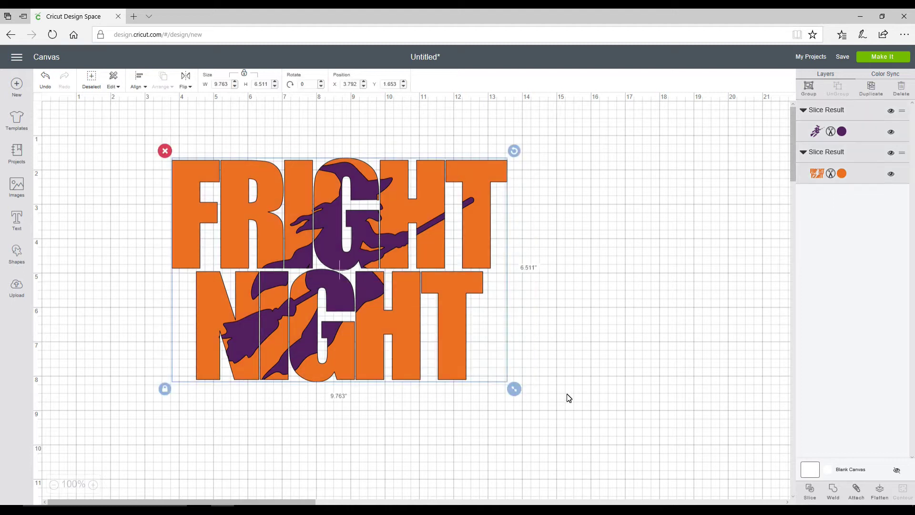
pyautogui.click(808, 91)
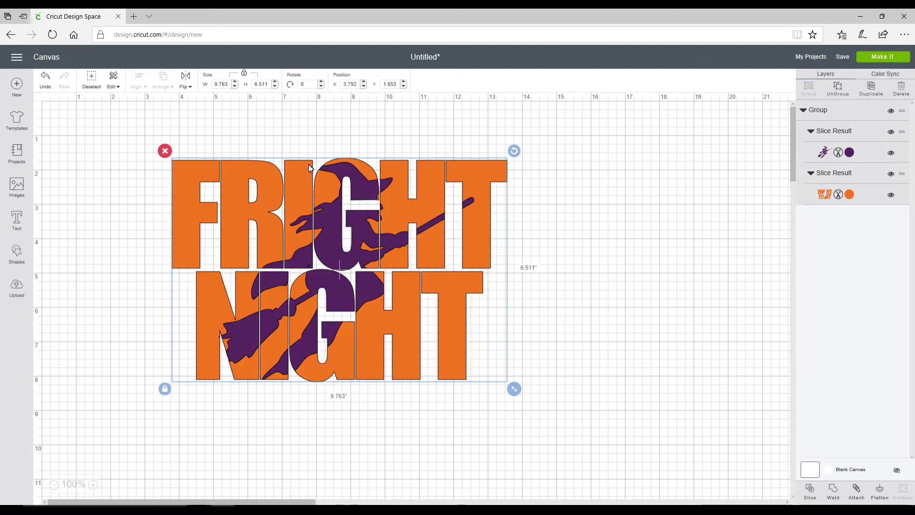
pyautogui.click(228, 85)
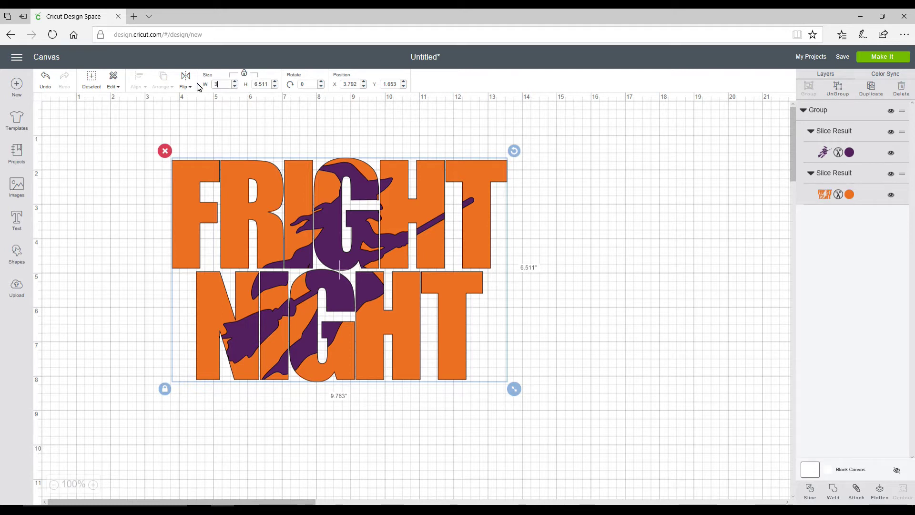
pyautogui.press('Return')
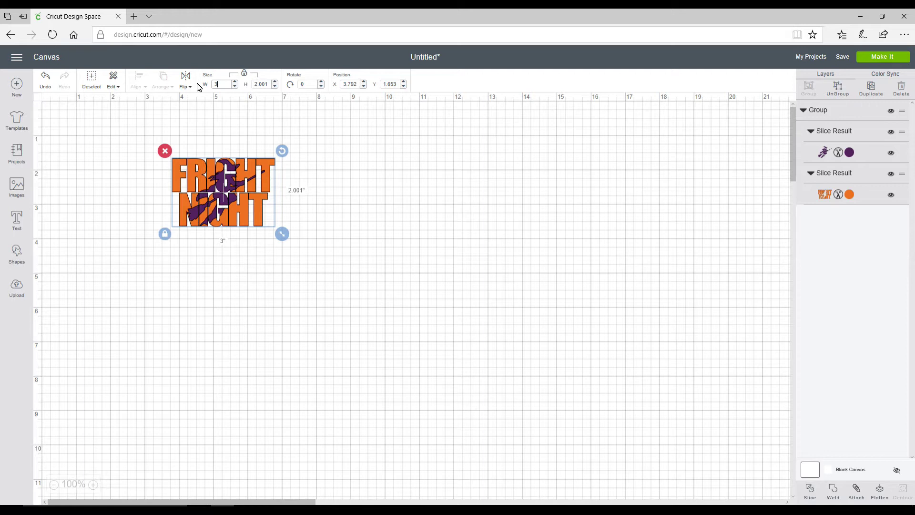
# Step: Prepare the orange and purple mats, check the purple witch mat, and continue to cutting
pyautogui.click(890, 57)
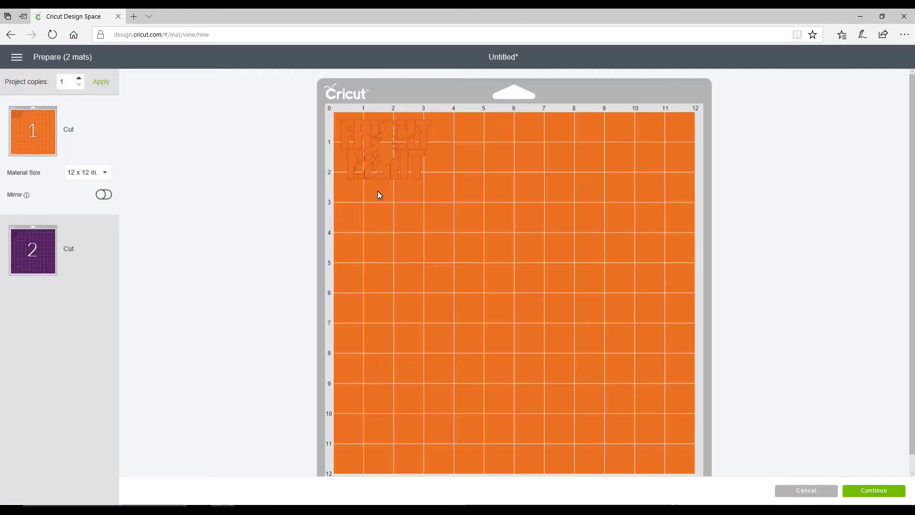
pyautogui.click(39, 252)
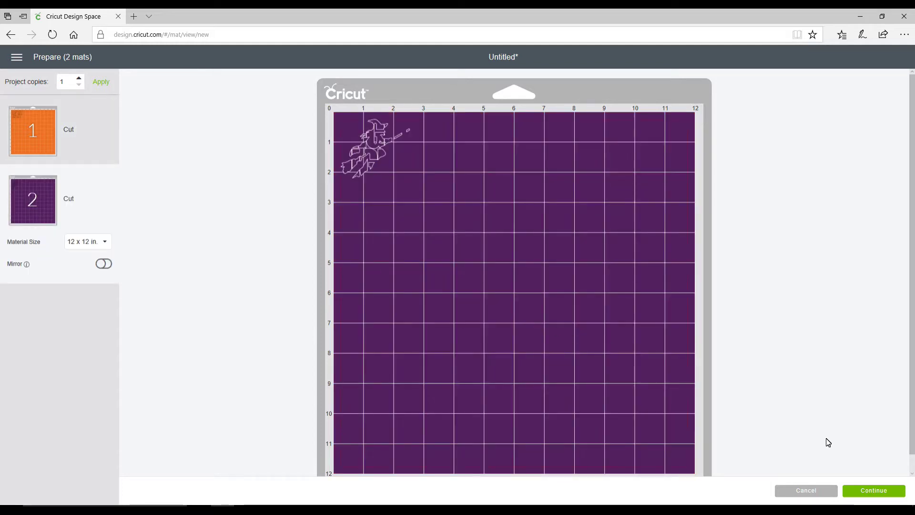
pyautogui.click(869, 489)
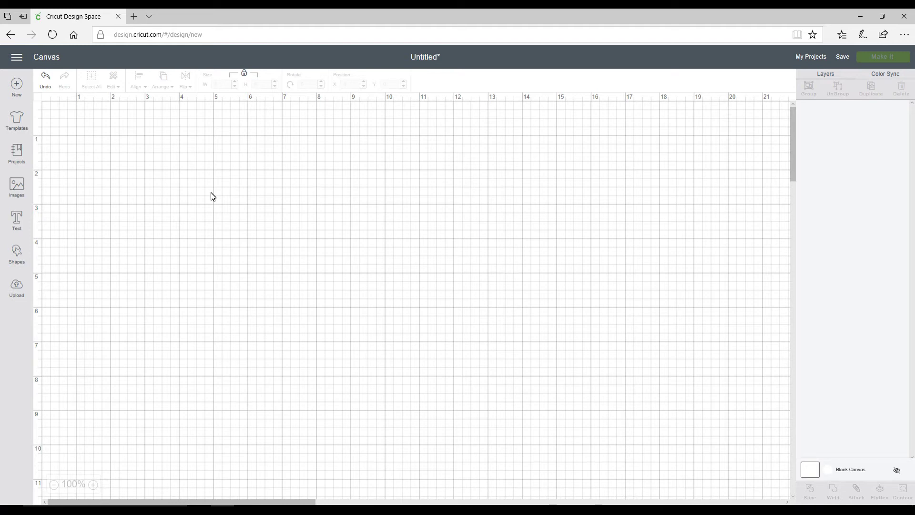
# Step: Insert the black Web Corner image (3.011 x 3.112 in) from the WEB image results
pyautogui.click(25, 189)
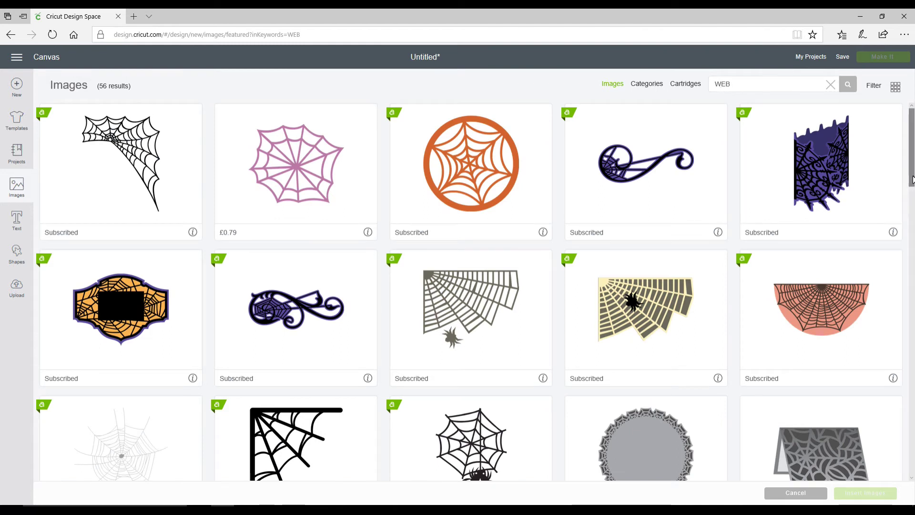
pyautogui.moveTo(913, 179); pyautogui.dragTo(912, 207)
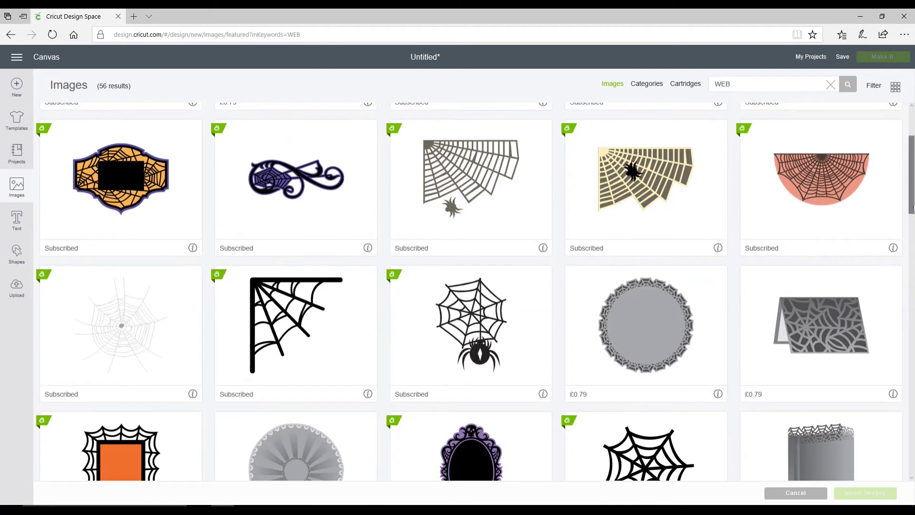
pyautogui.click(282, 315)
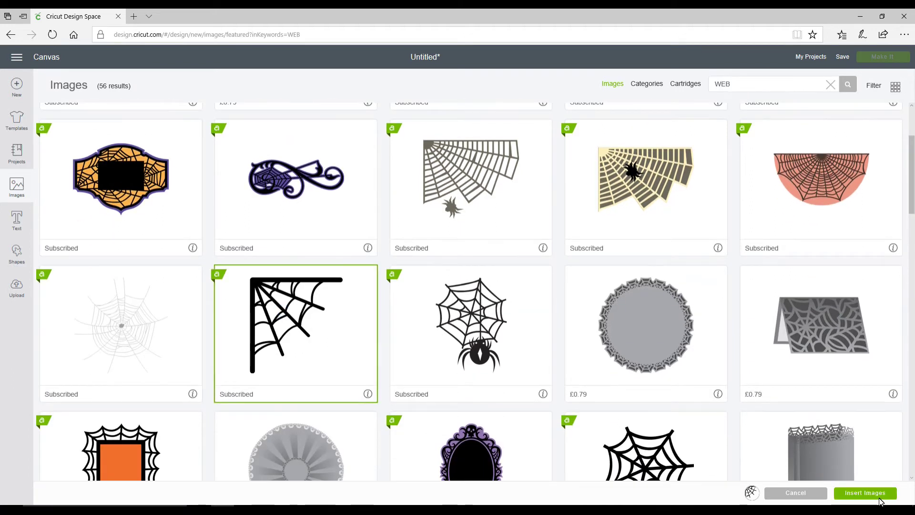
pyautogui.click(865, 493)
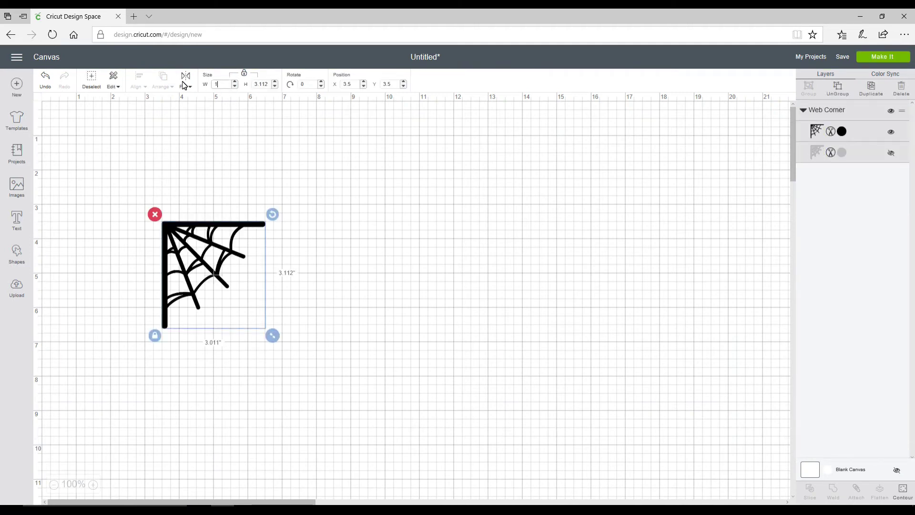
# Step: Resize the web to 1 inch, add a horizontally flipped copy beside it, and send both to one mat
pyautogui.press('Return')
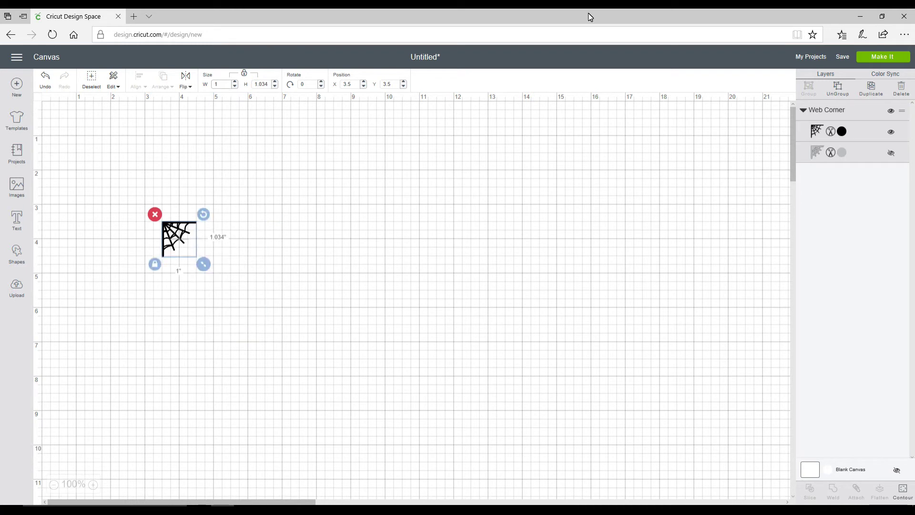
pyautogui.click(871, 89)
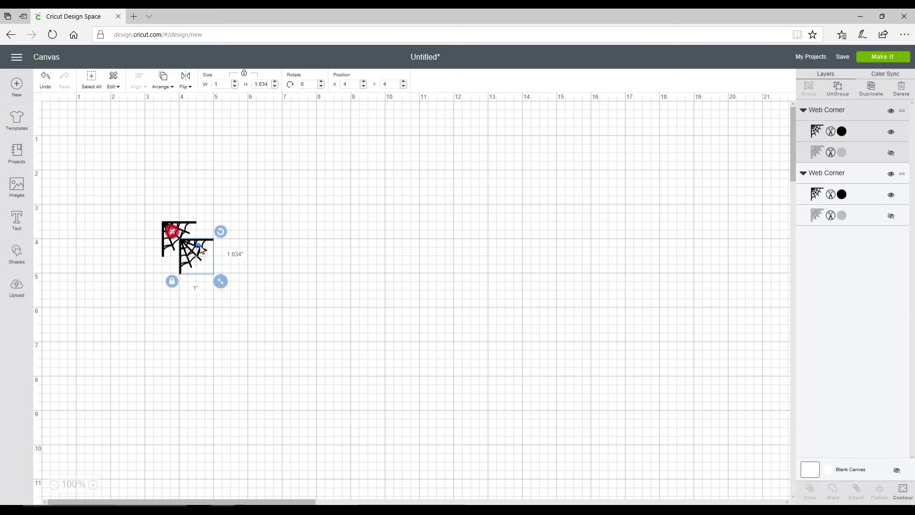
pyautogui.moveTo(200, 248); pyautogui.dragTo(298, 223)
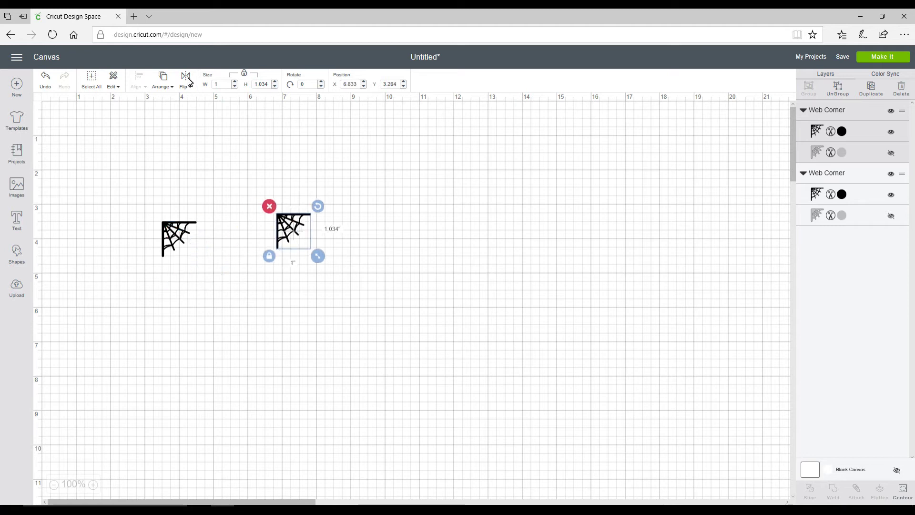
pyautogui.click(189, 101)
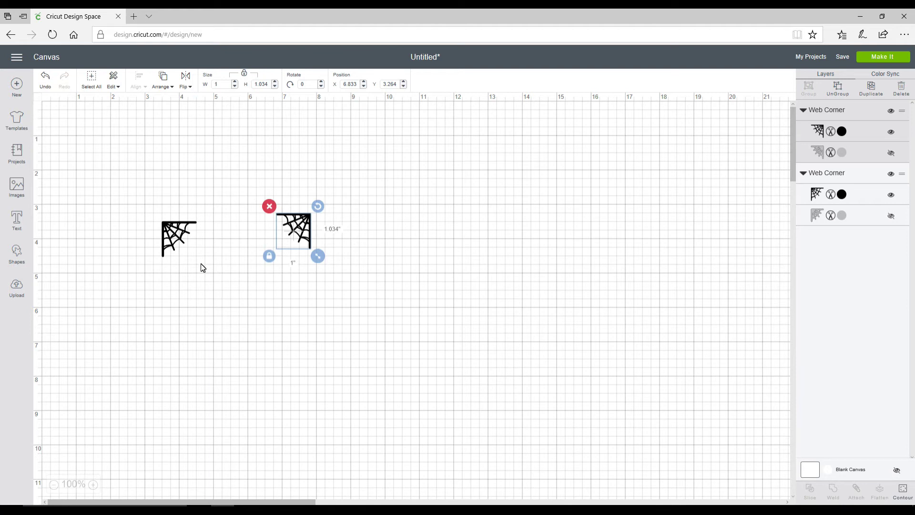
pyautogui.moveTo(173, 235); pyautogui.dragTo(176, 230)
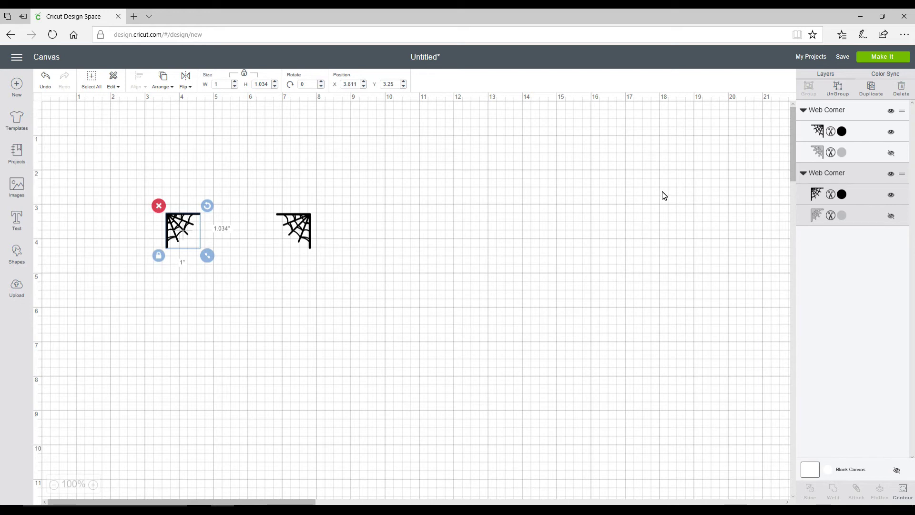
pyautogui.click(904, 58)
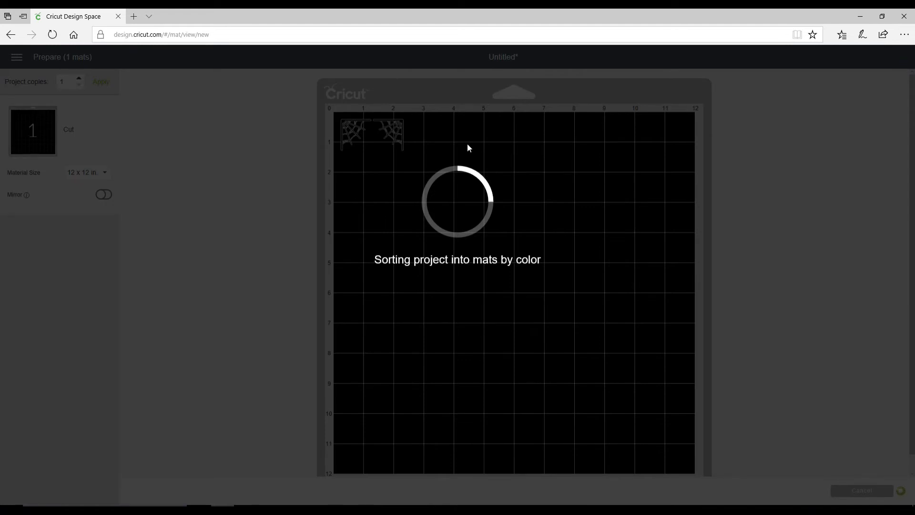